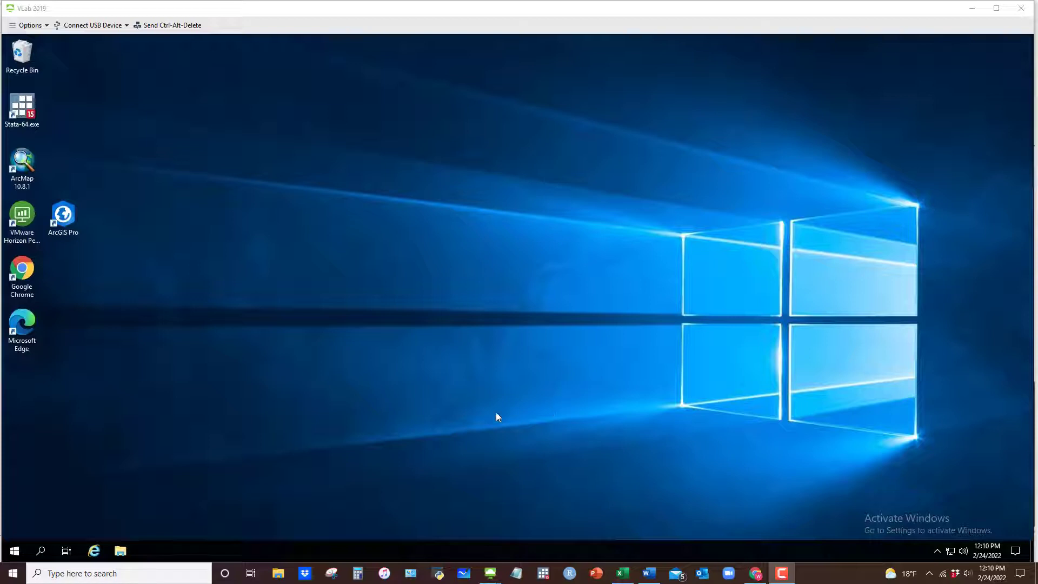
Step: Disconnect the library (G:) and students (S:) network drives in This PC
left_click(121, 552)
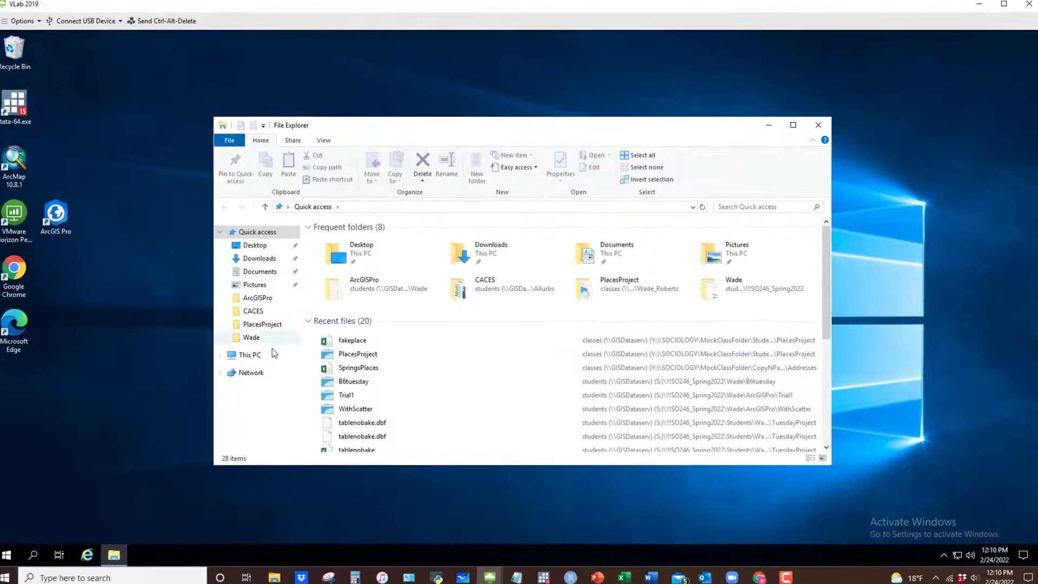
left_click(231, 361)
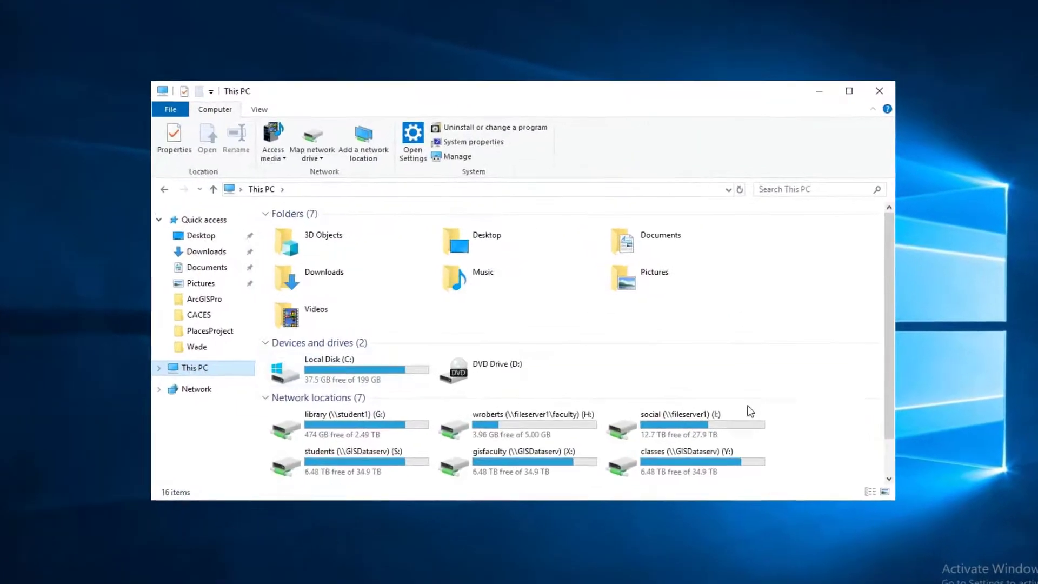
scroll(655, 424, "down", 1)
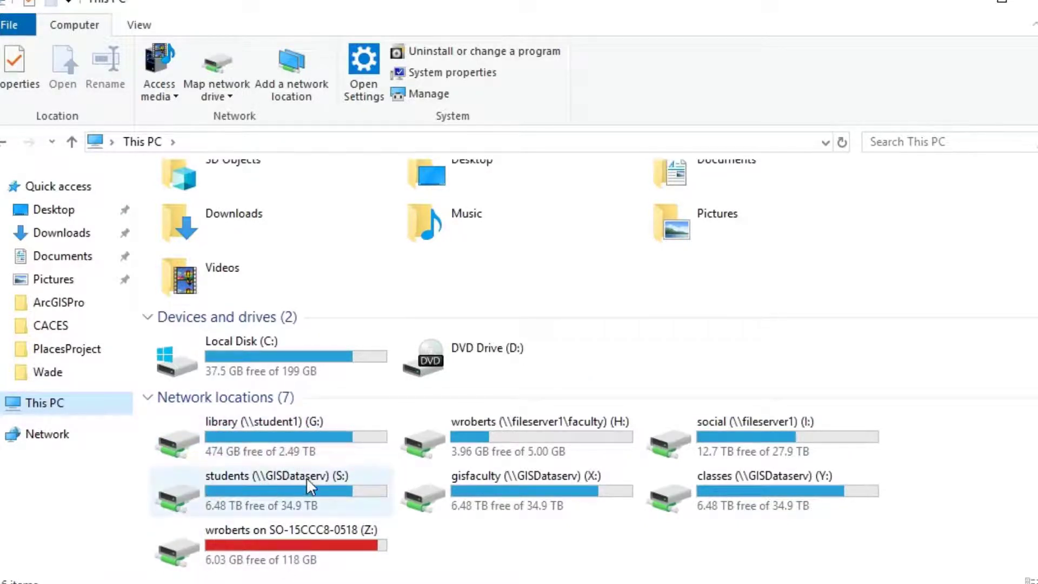
right_click(283, 426)
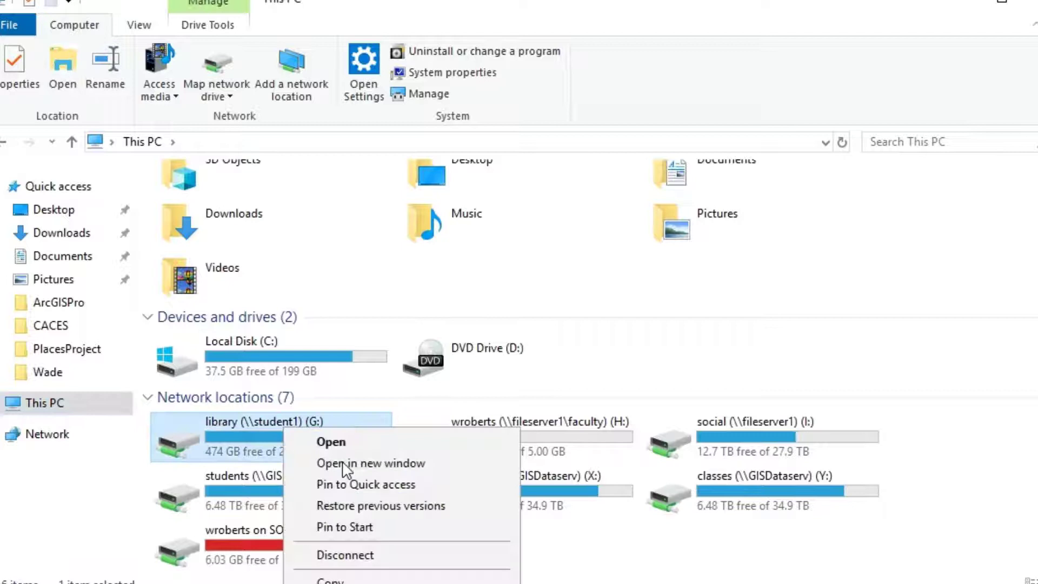
left_click(352, 556)
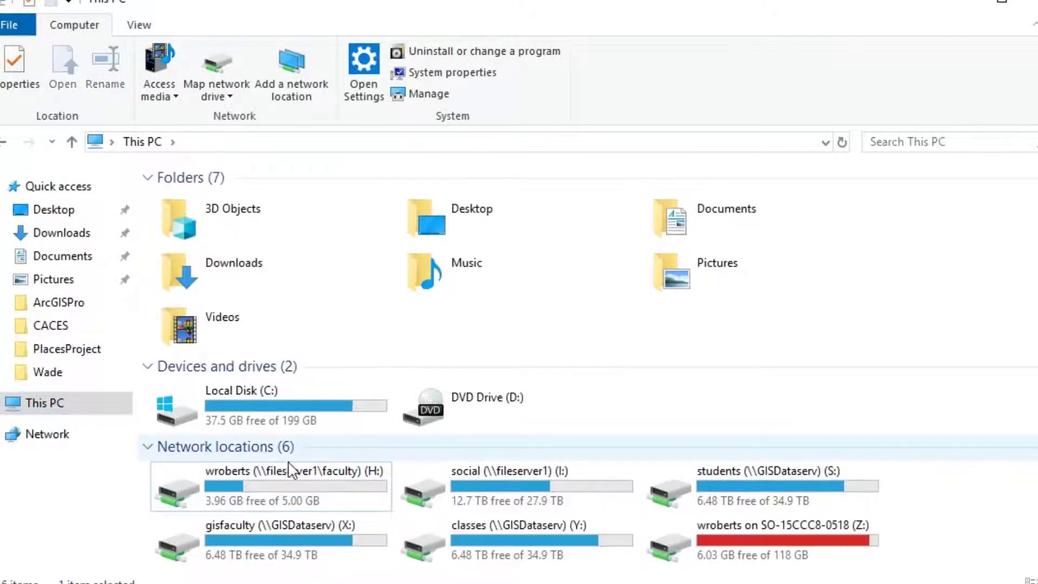
right_click(753, 476)
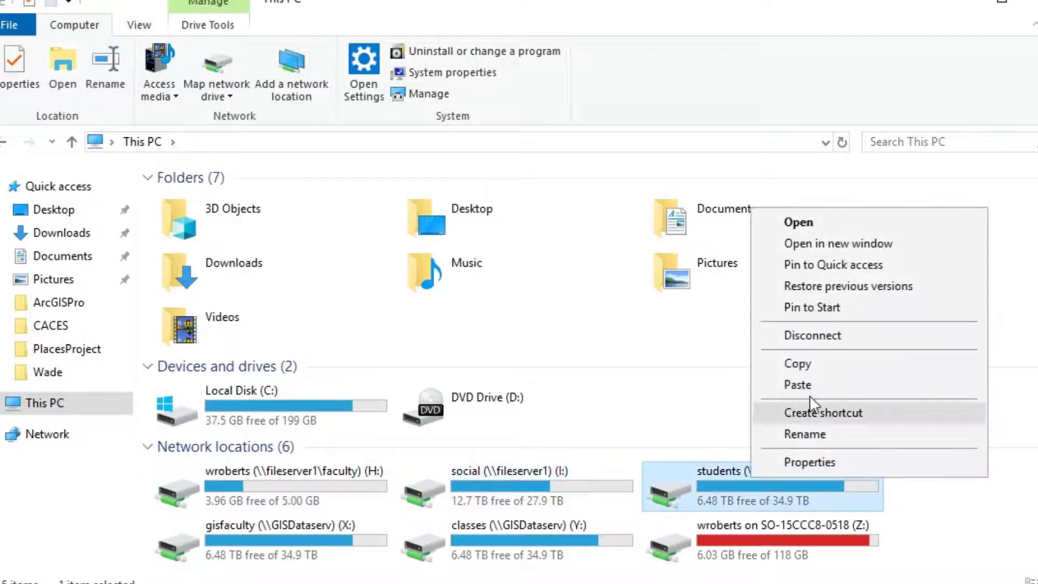
left_click(827, 336)
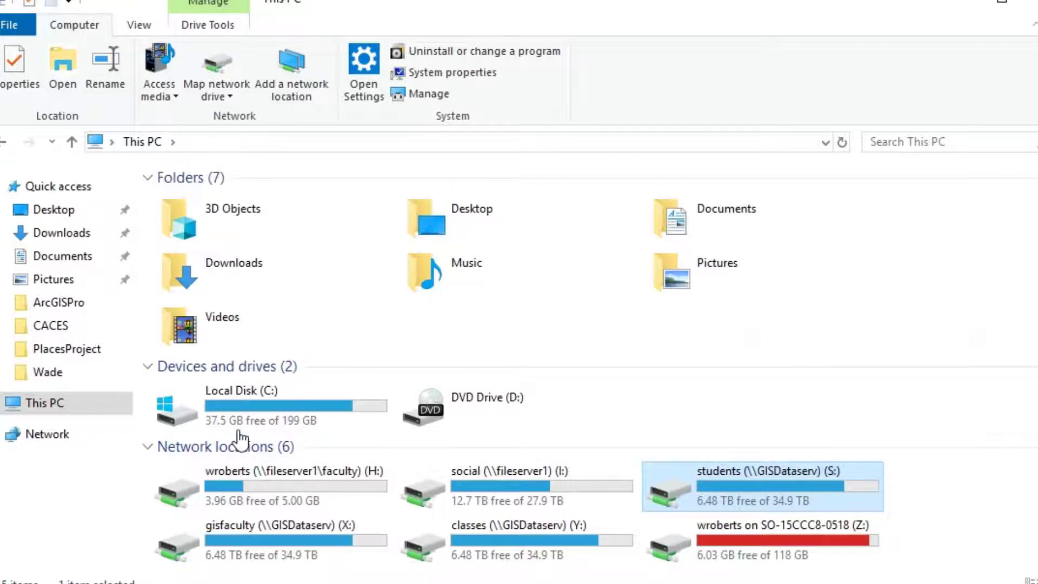
Step: Map \\GISDataserv\students as drive S:, reconnecting at sign-in
left_click(212, 96)
left_click(231, 118)
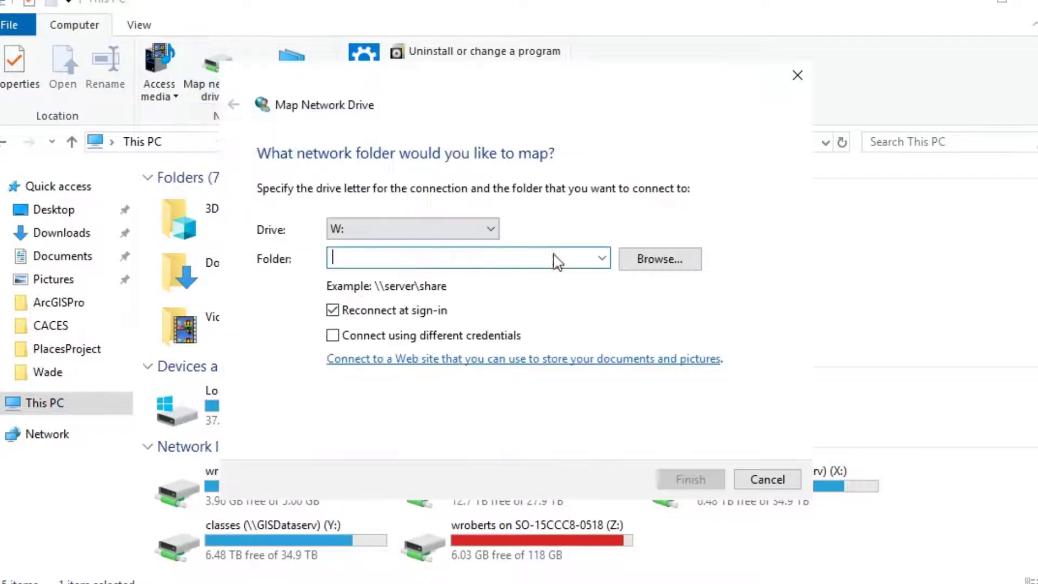
left_click(408, 234)
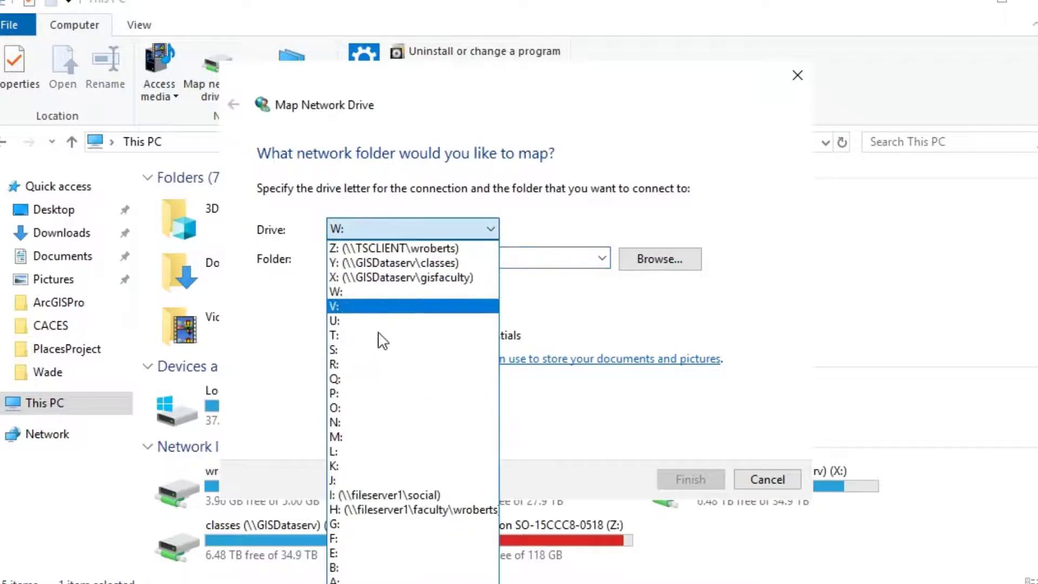
left_click(355, 350)
left_click(373, 257)
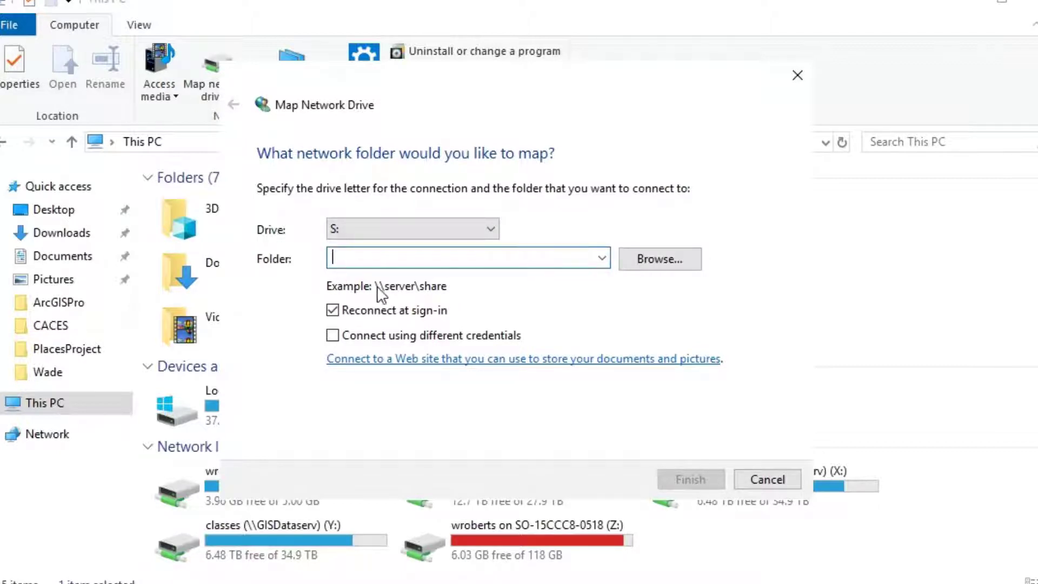
type("\\\\GISDataserv\\students")
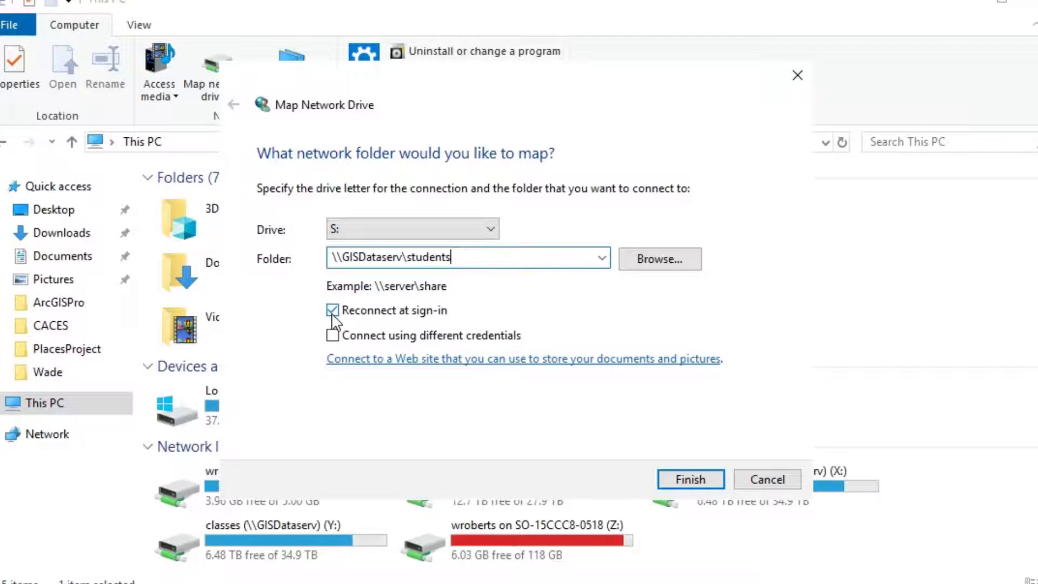
left_click(690, 479)
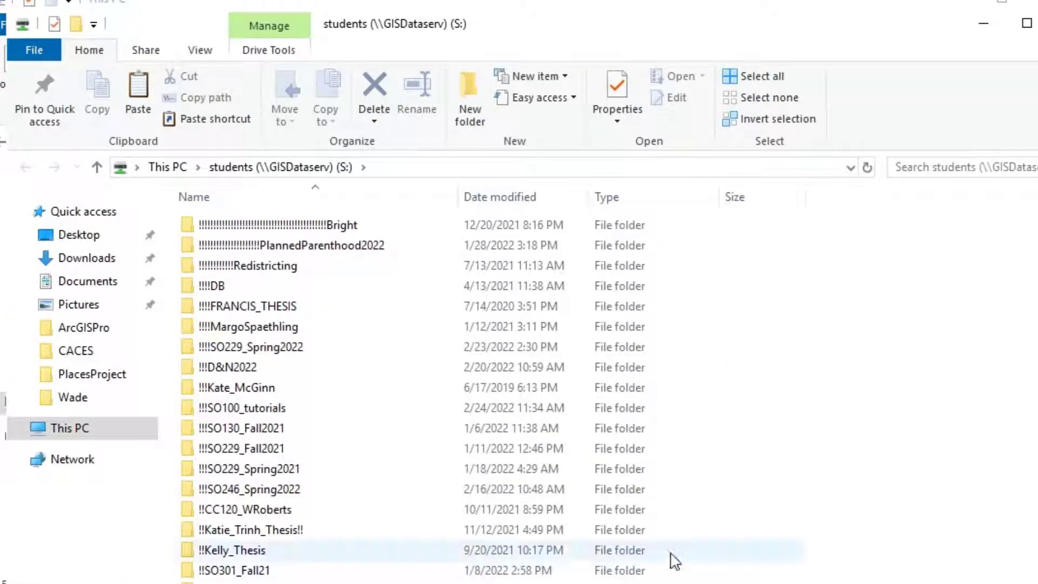
Step: Open the !!!SO100_tutorials folder on the S: drive
scroll(265, 528, "down", 2)
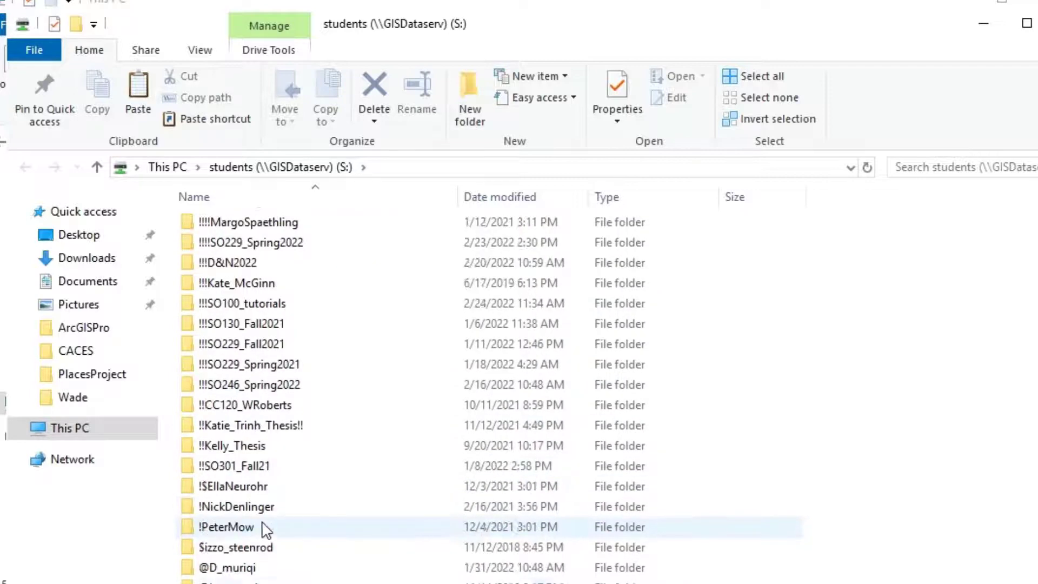
scroll(265, 528, "down", 12)
scroll(262, 528, "up", 14)
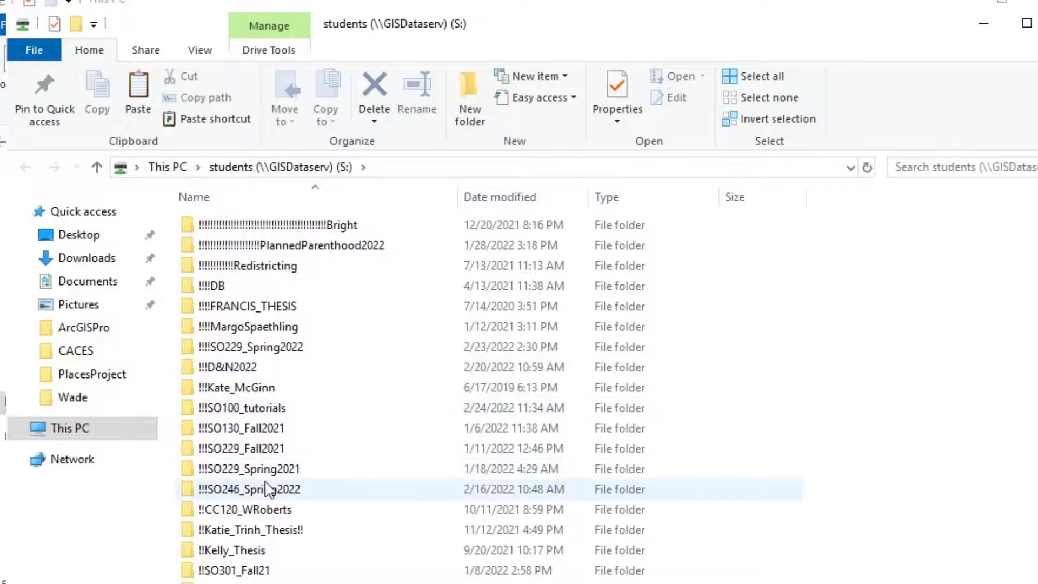
double_click(267, 409)
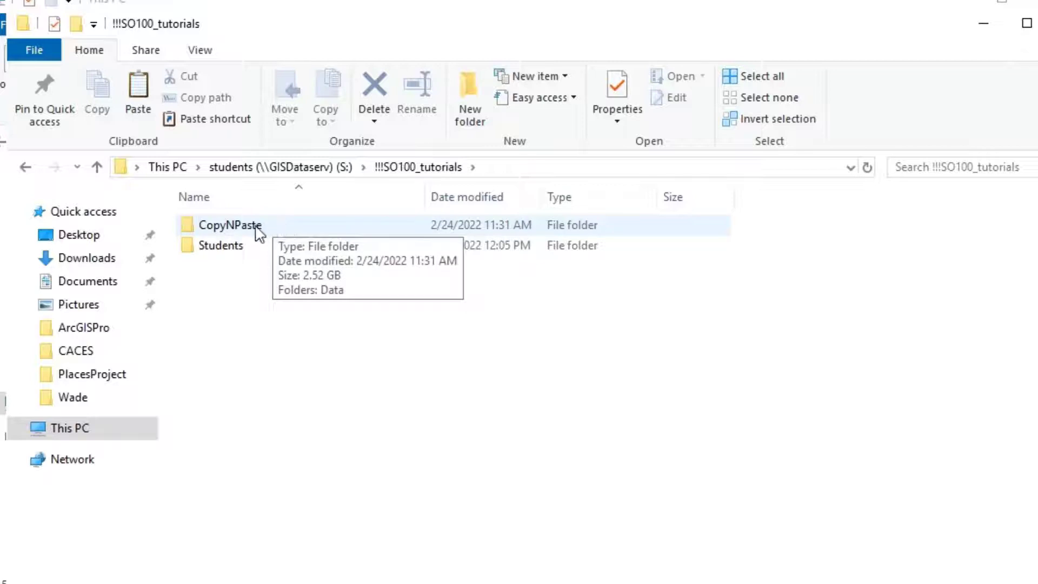
Step: Inspect CopyNPaste and its Data folder, then return to !!!SO100_tutorials
double_click(219, 227)
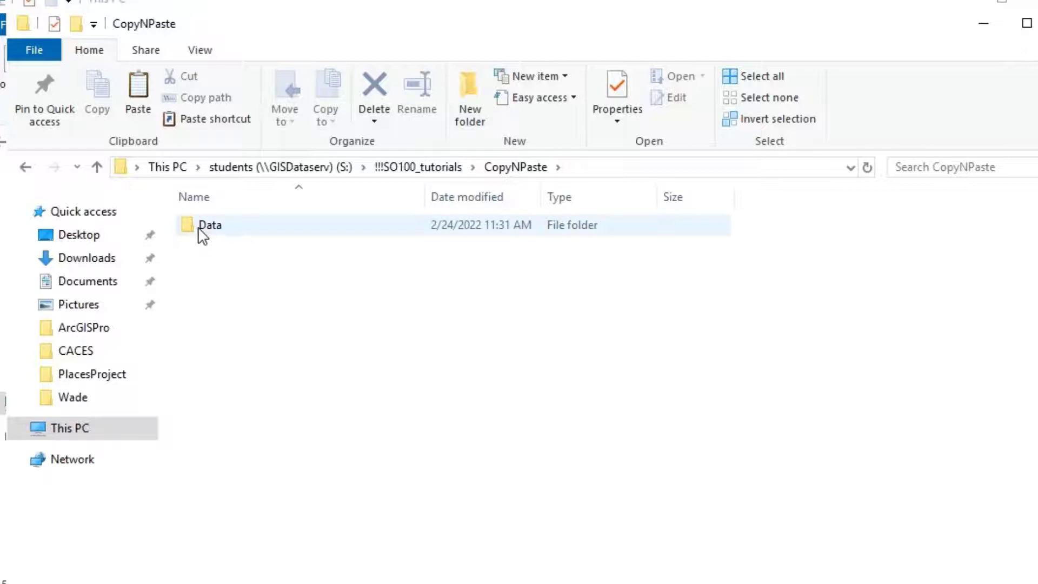
double_click(224, 227)
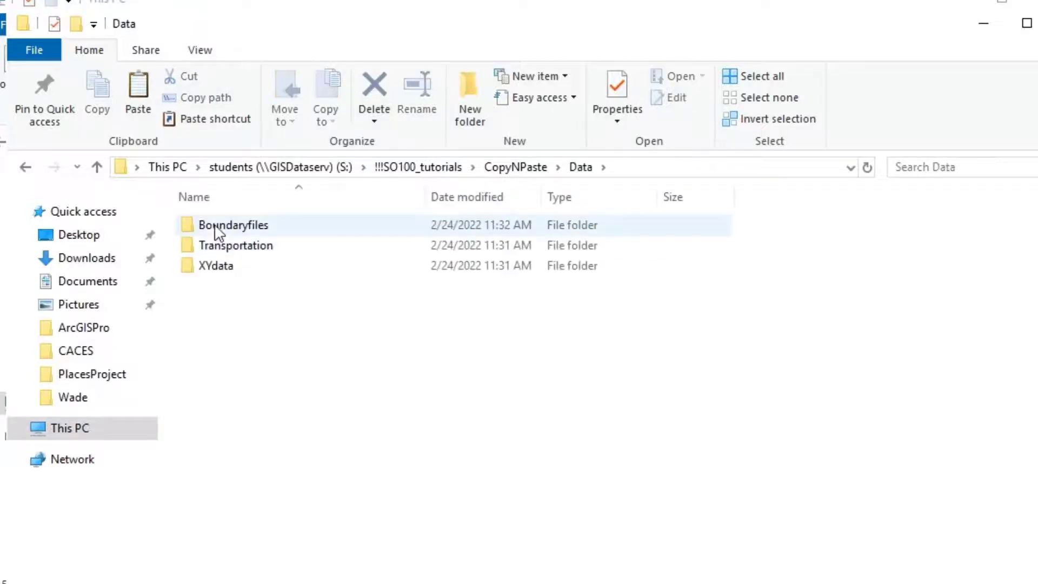
left_click(26, 168)
left_click(25, 168)
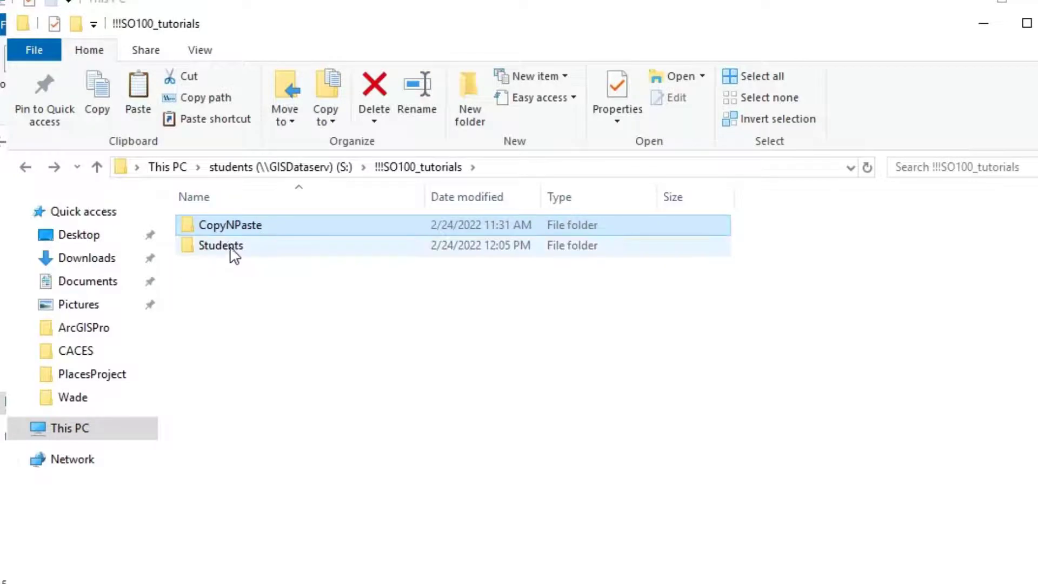
Step: Create a personal folder, named after the student, inside the Students folder
double_click(232, 248)
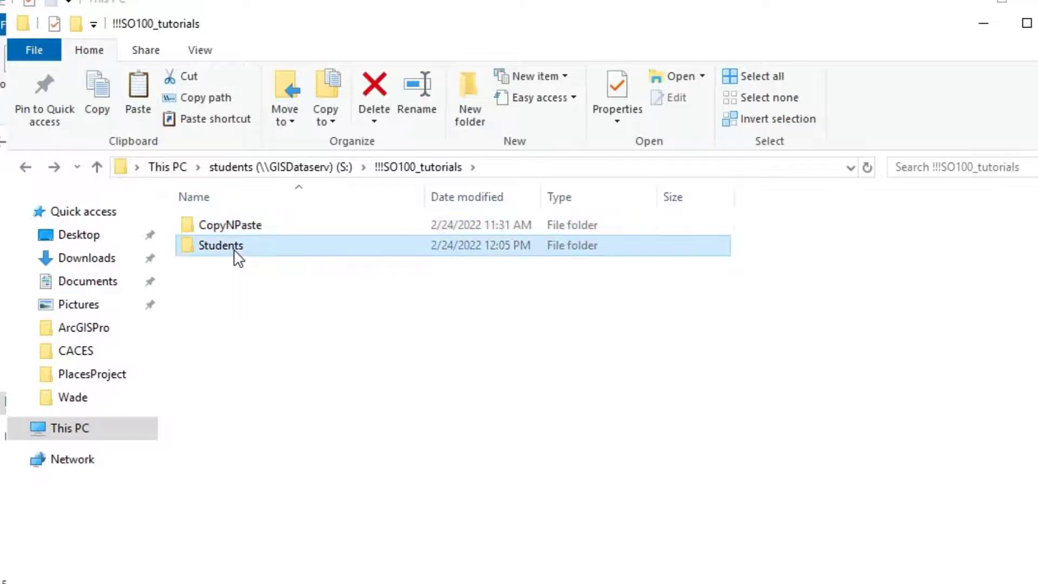
left_click(479, 121)
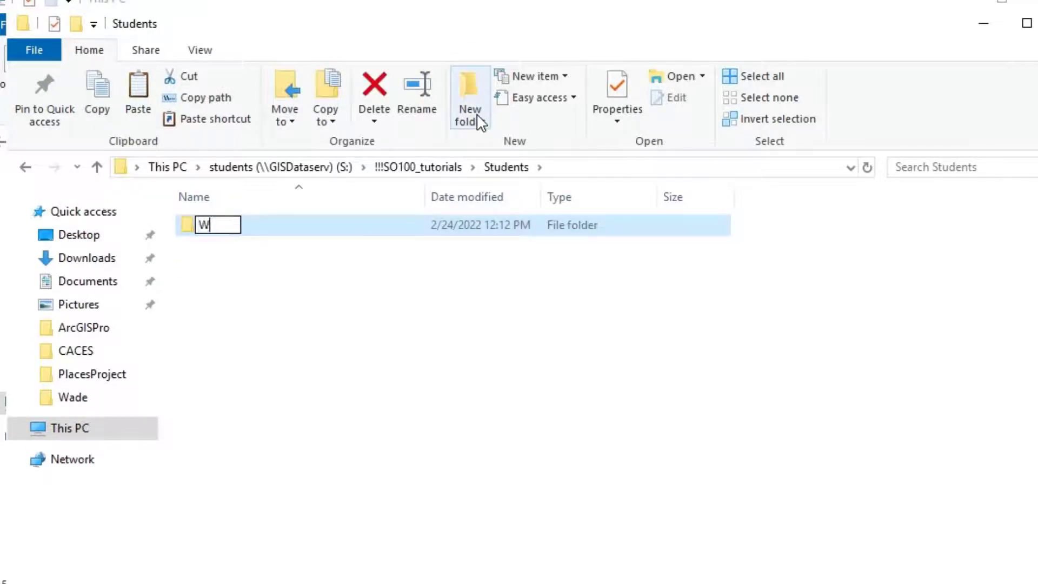
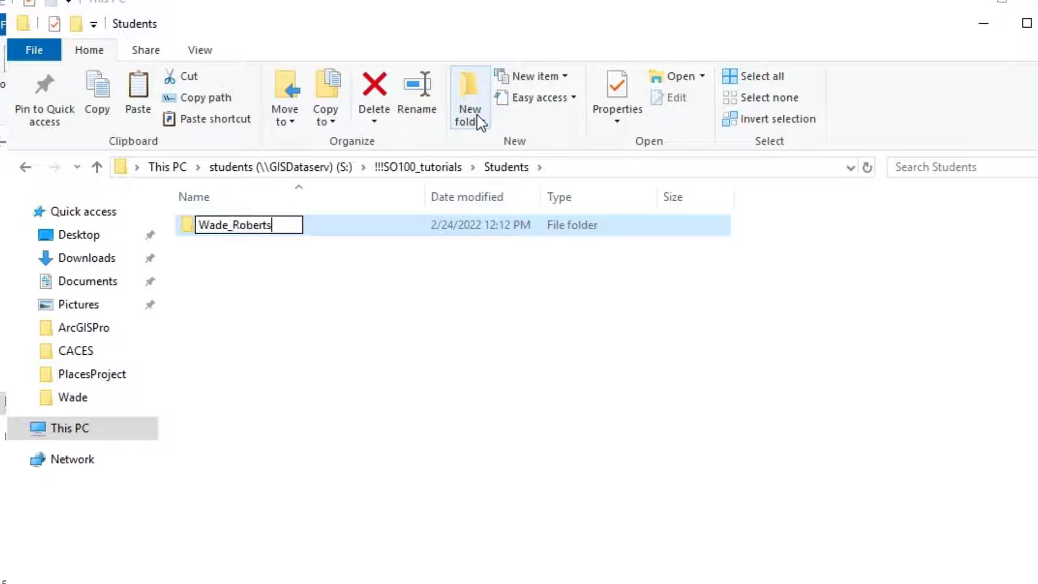
key("Return")
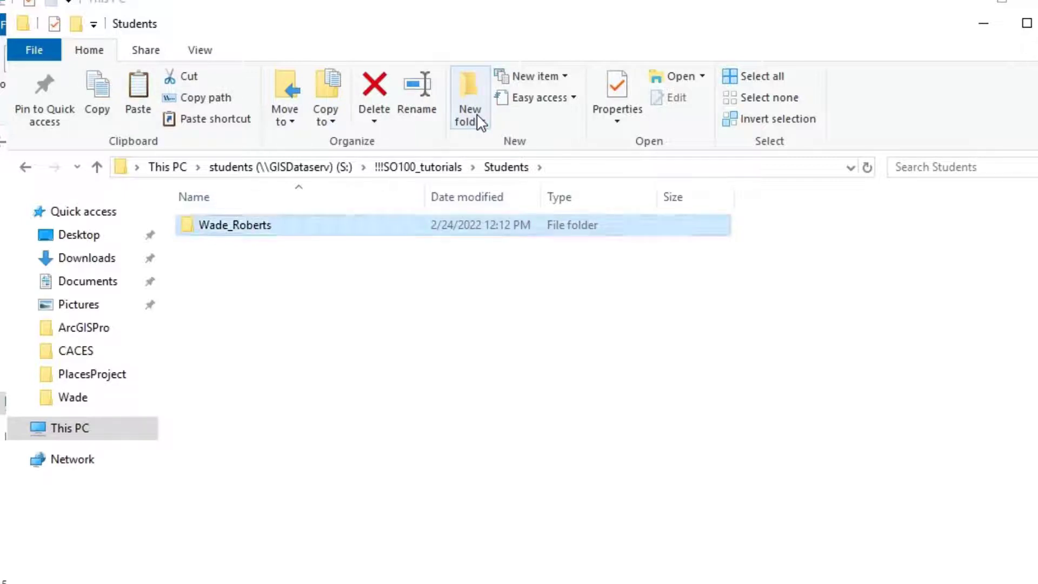
Step: Copy the Data folder from CopyNPaste
left_click(416, 167)
double_click(220, 223)
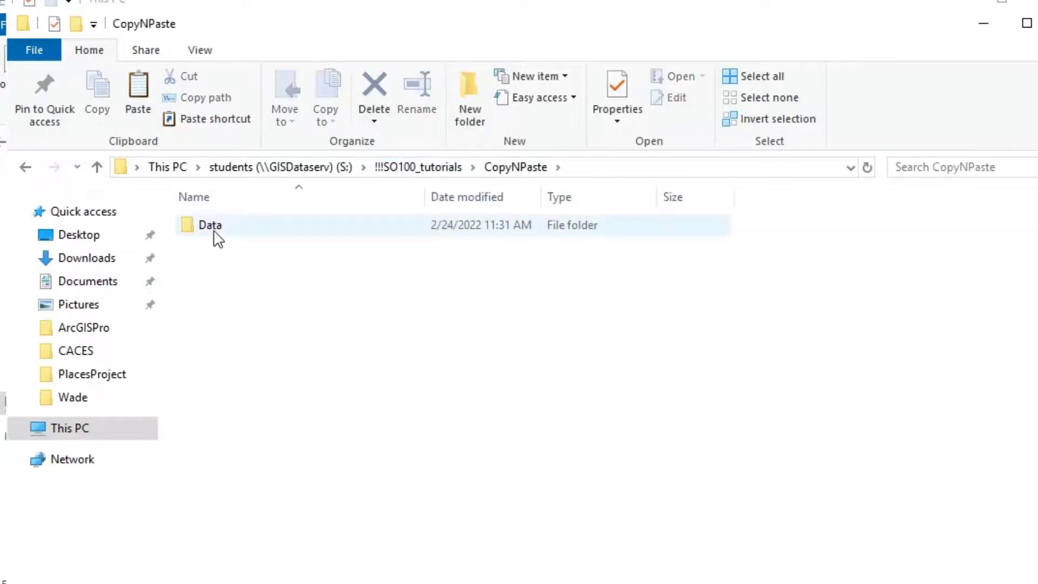
right_click(207, 222)
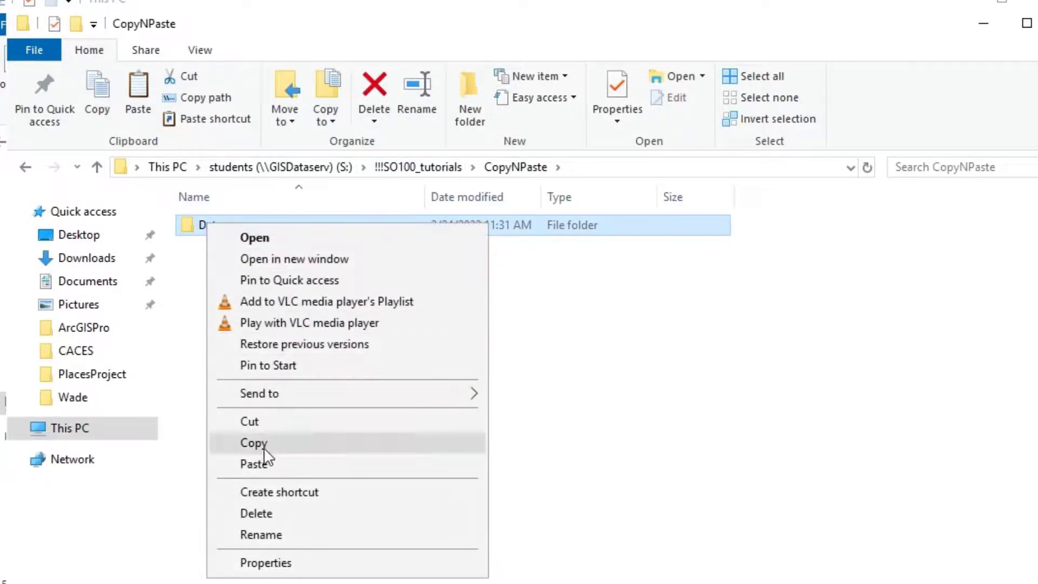
left_click(265, 441)
Step: Paste Data into the personal folder under Students, then go to This PC
left_click(426, 168)
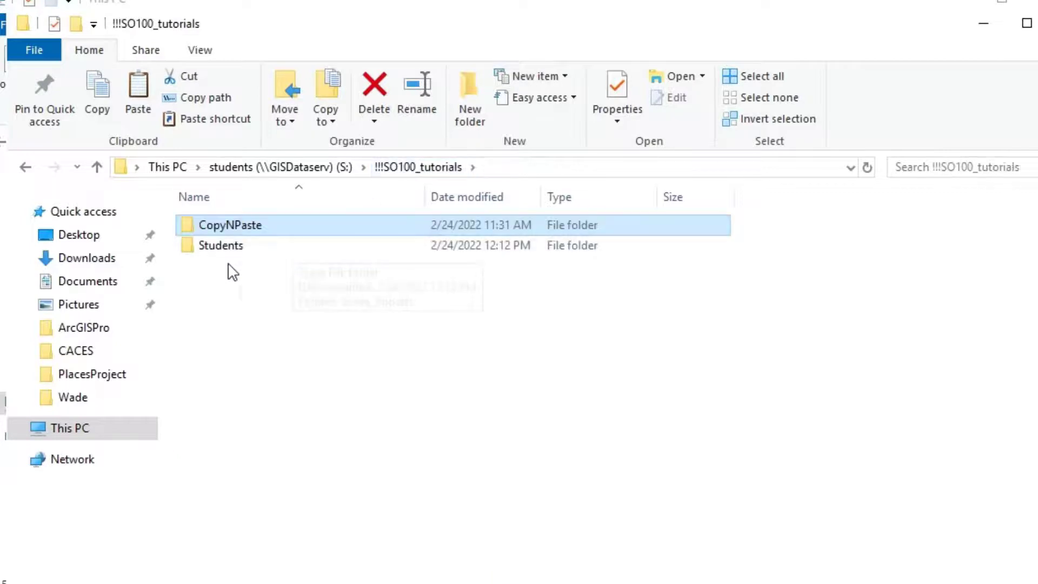
double_click(225, 245)
double_click(238, 235)
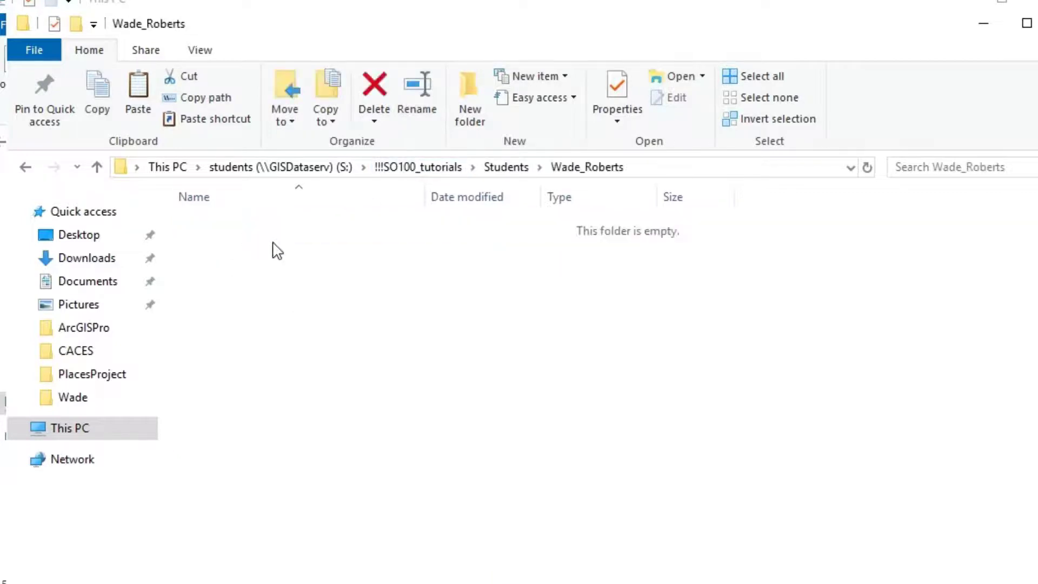
right_click(384, 298)
left_click(452, 424)
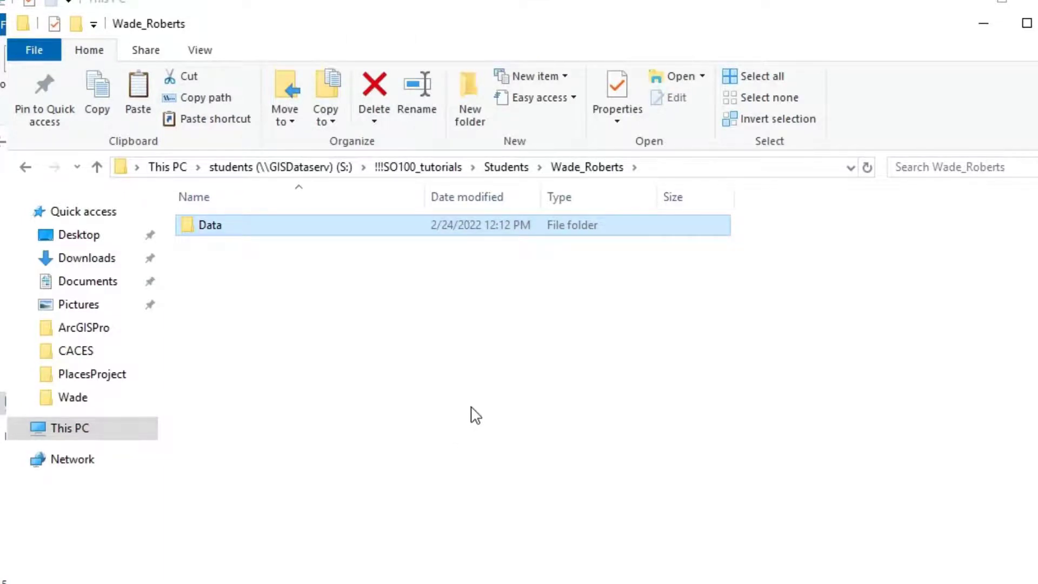
left_click(70, 427)
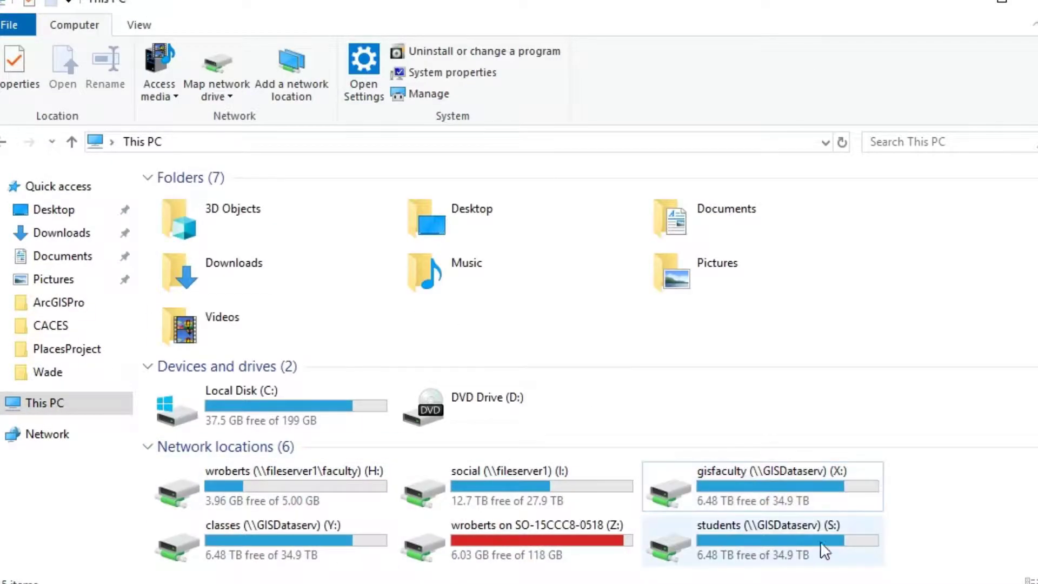
Step: Map \\student1\library as drive G: and open its contents
left_click(210, 92)
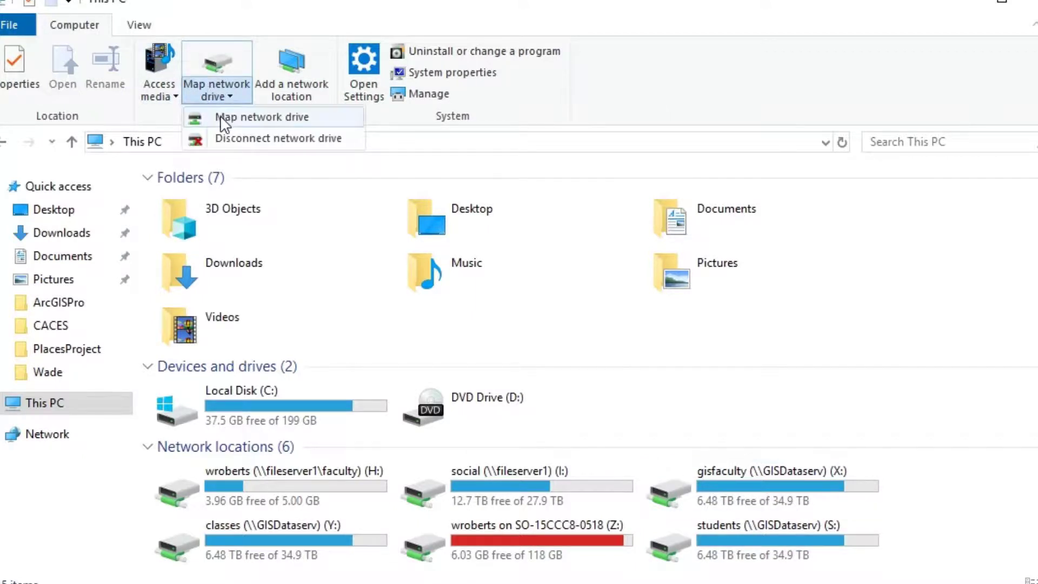
left_click(220, 117)
left_click(438, 228)
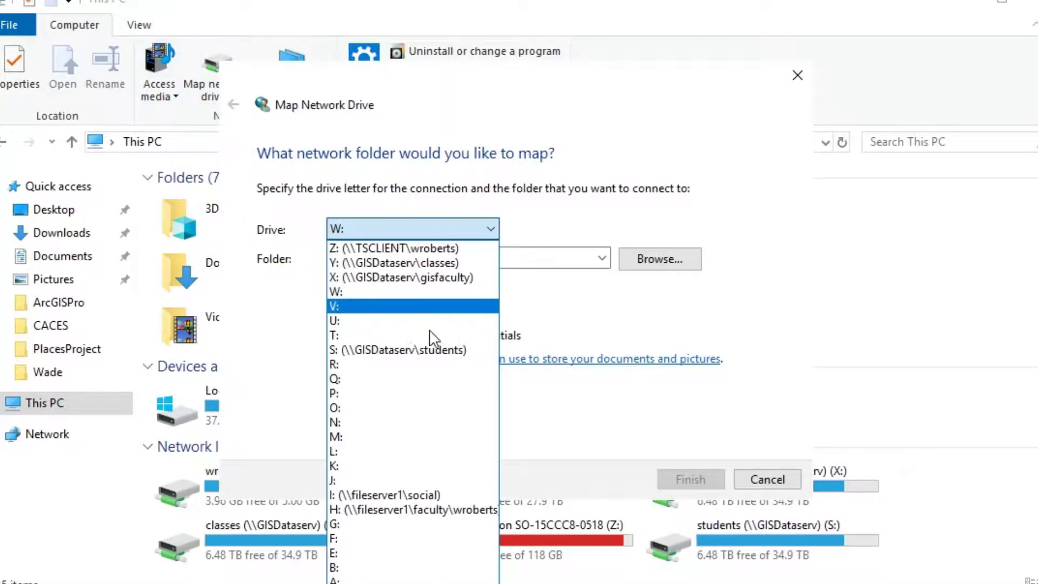
left_click(403, 523)
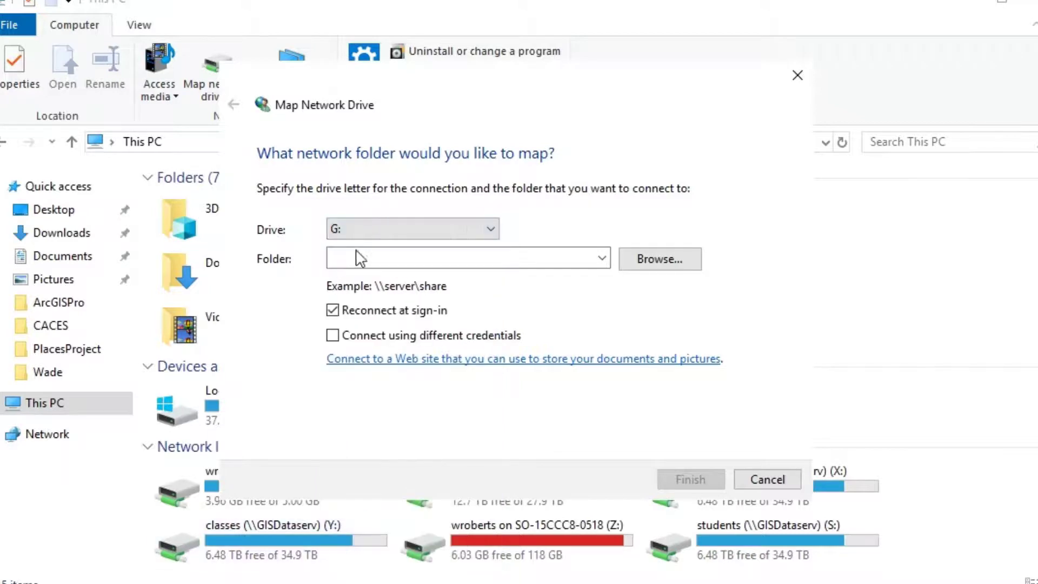
left_click(367, 256)
type("\\\\student1\\library")
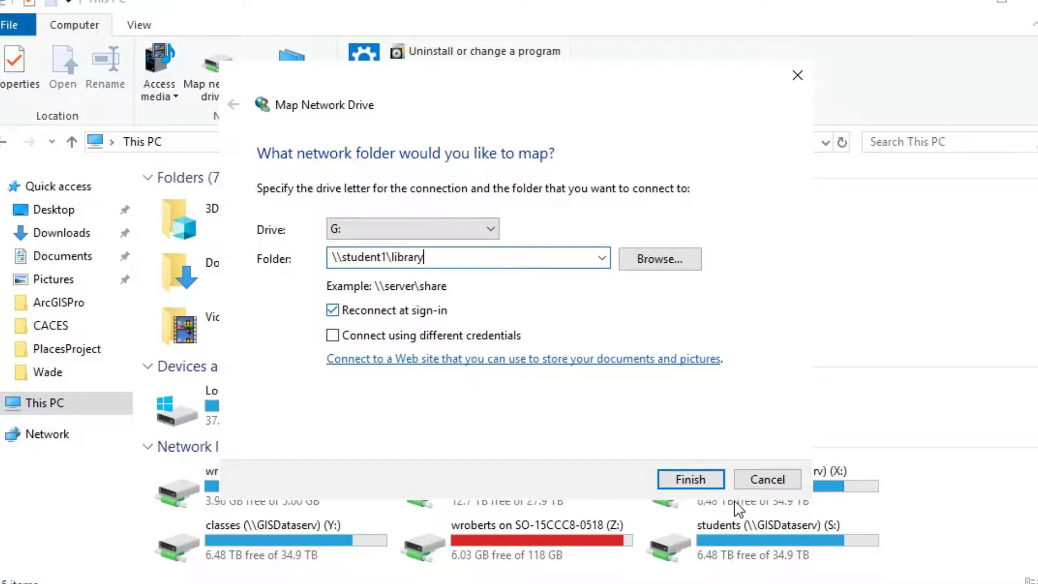
left_click(693, 479)
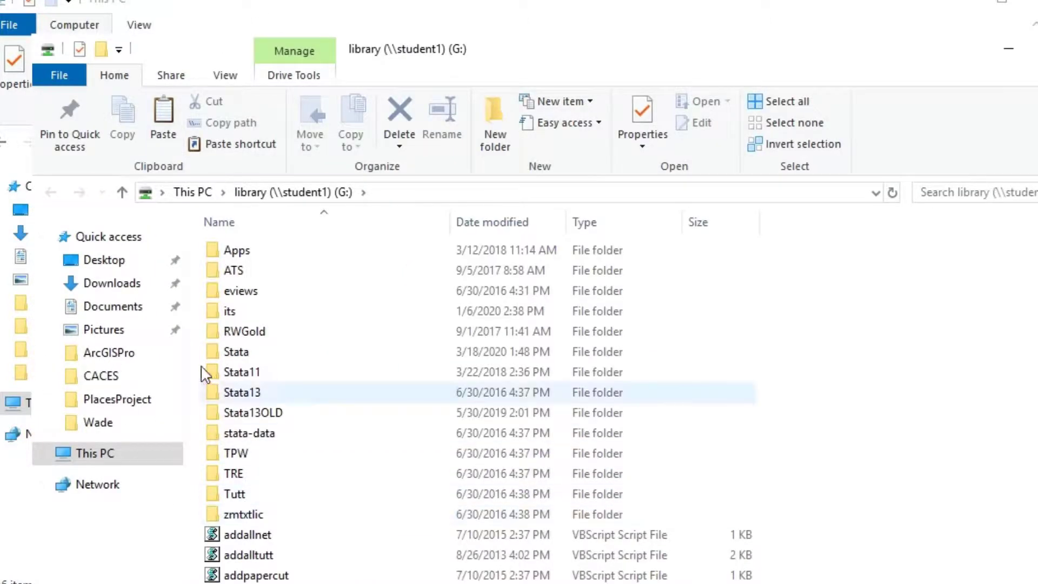
Step: Send a desktop shortcut for Stata from G:'s Stata folder
double_click(245, 356)
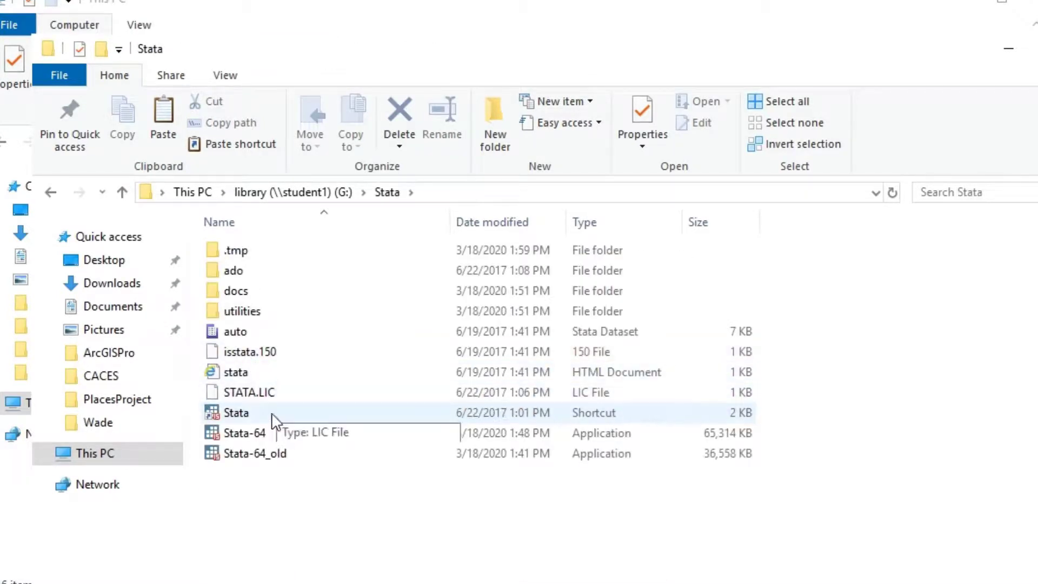
right_click(580, 412)
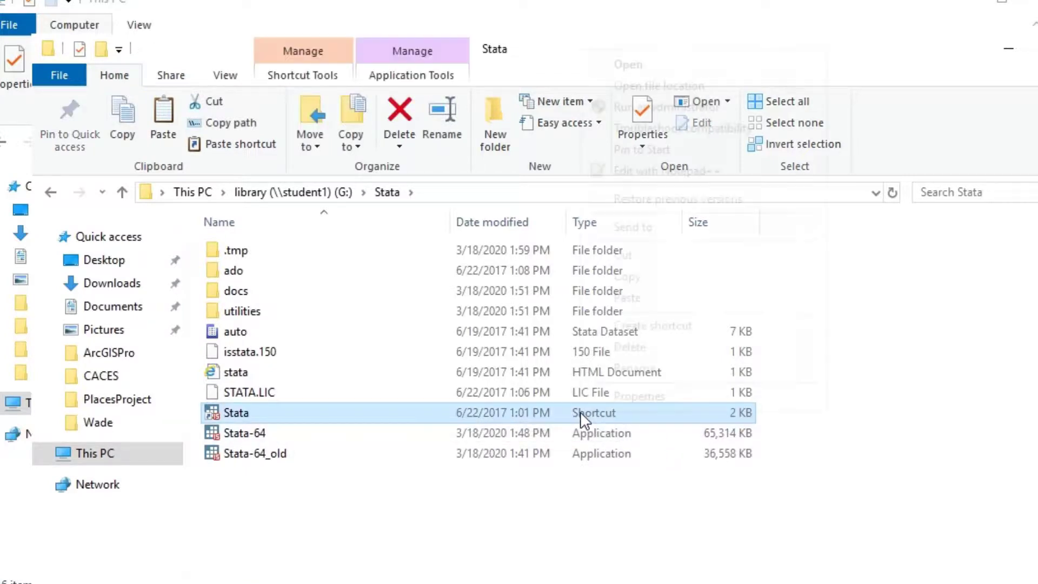
mouse_move(648, 224)
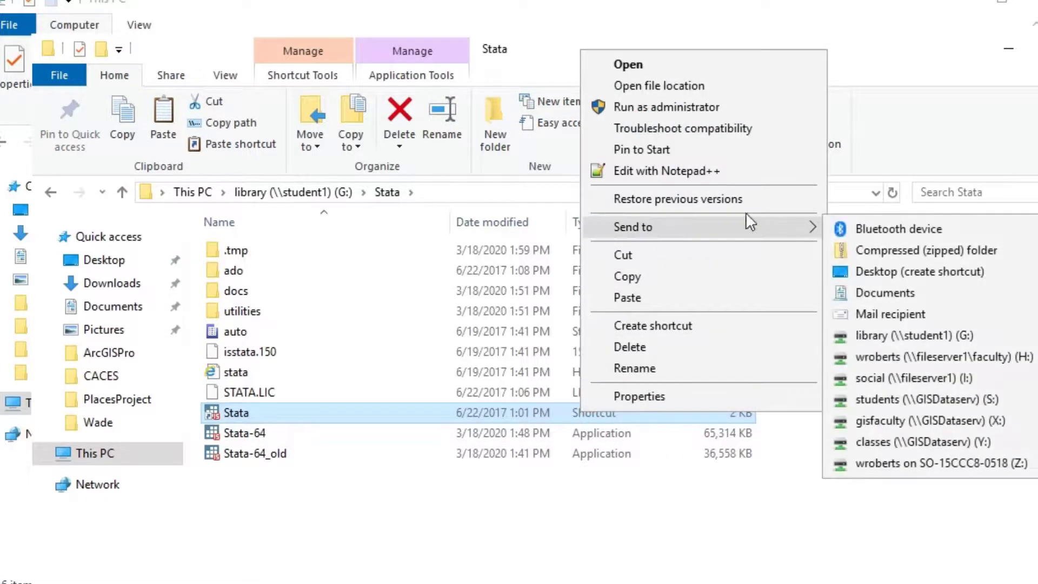
left_click(903, 271)
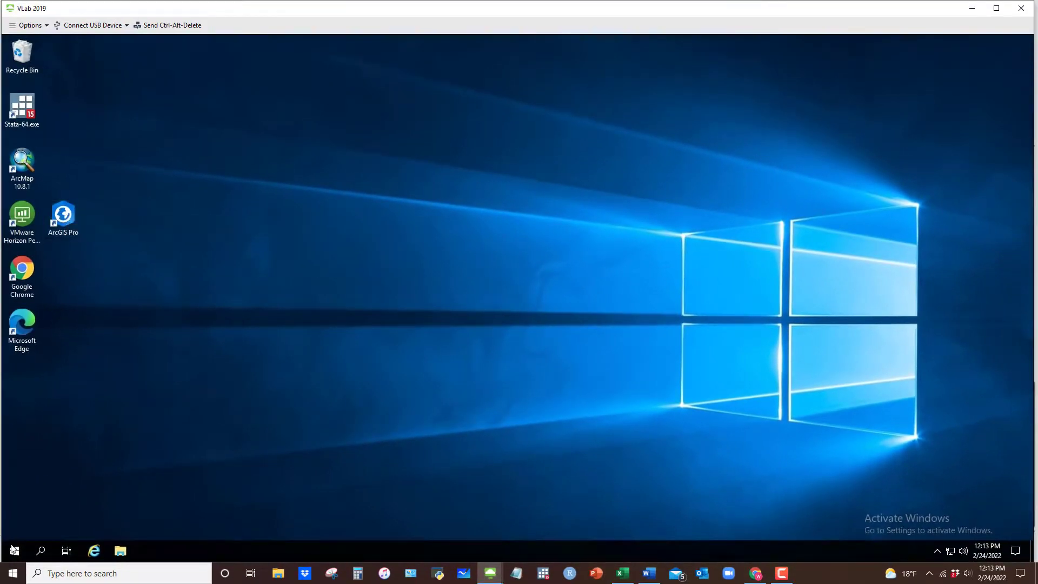
Step: Open the ArcGIS Pro shortcut's file location from the Start menu's ArcGIS group
left_click(13, 550)
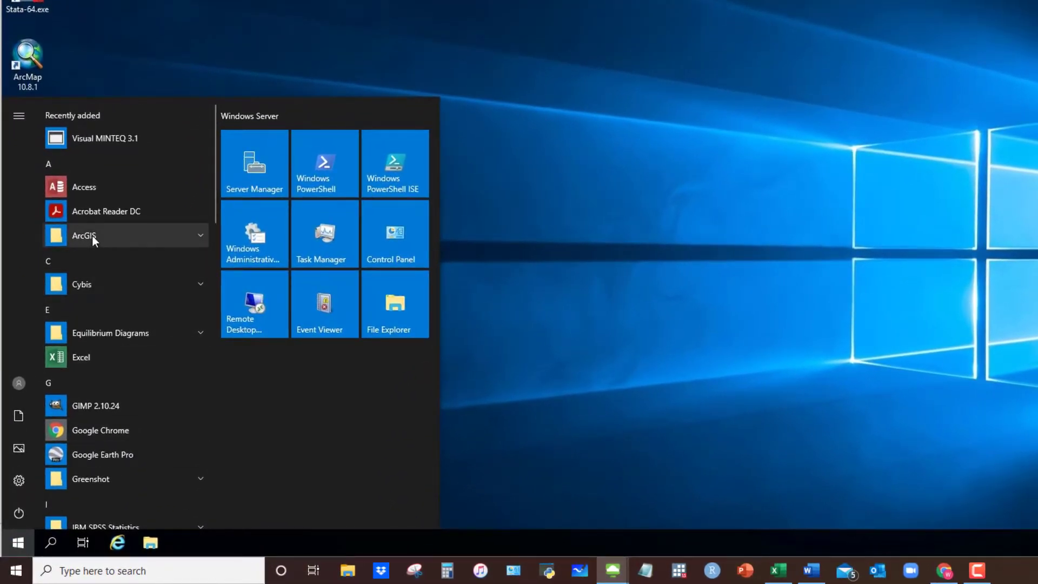
left_click(92, 235)
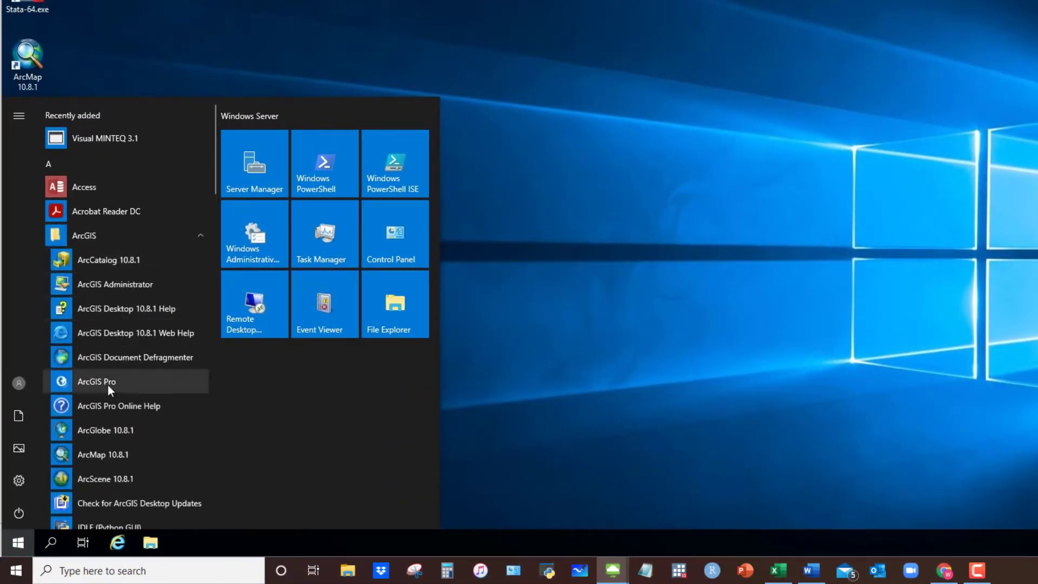
right_click(101, 382)
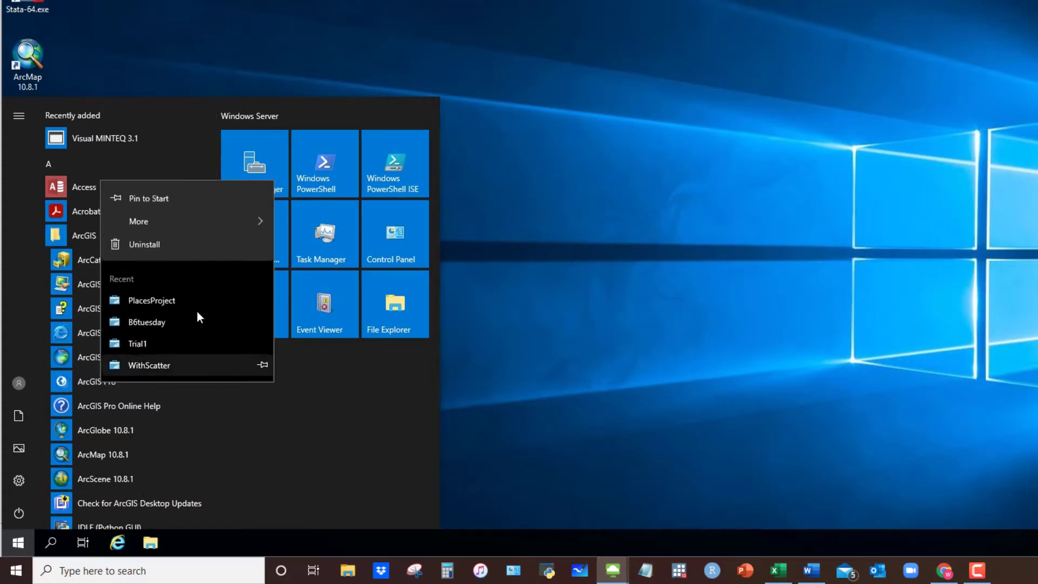
mouse_move(205, 223)
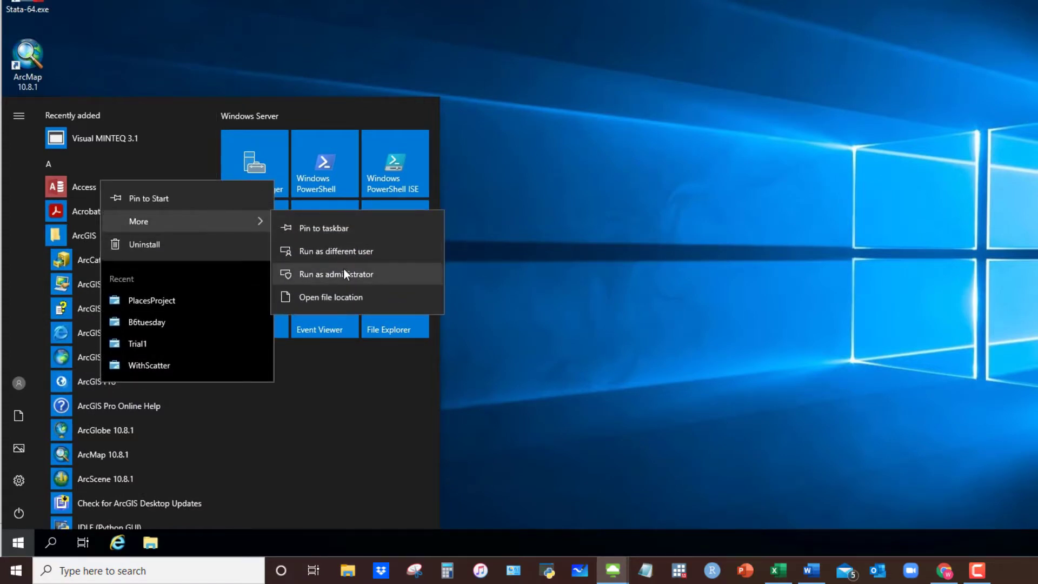
left_click(349, 297)
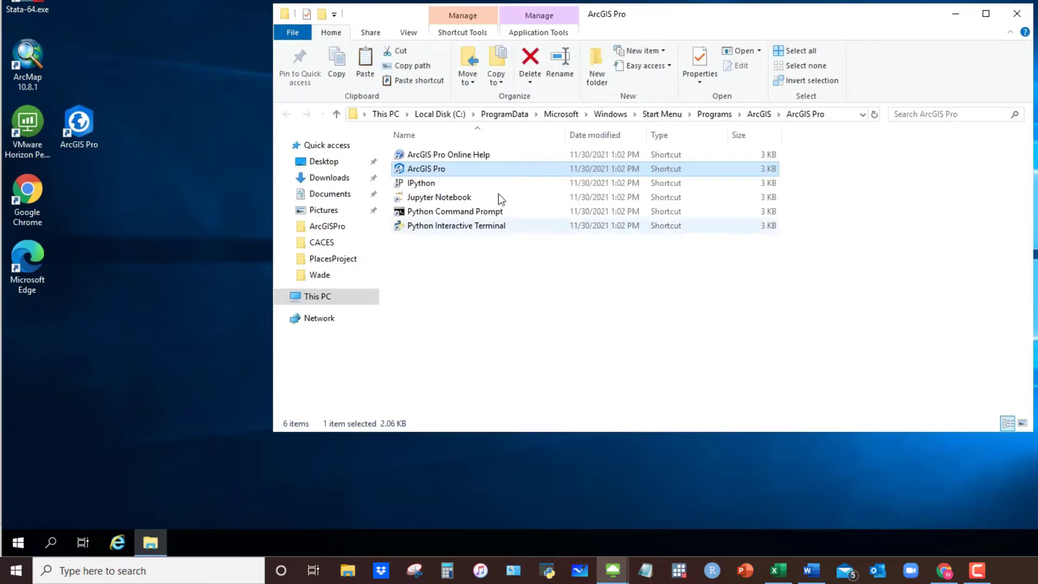
Step: Send the ArcGIS Pro shortcut to the desktop and close the Explorer window
right_click(661, 171)
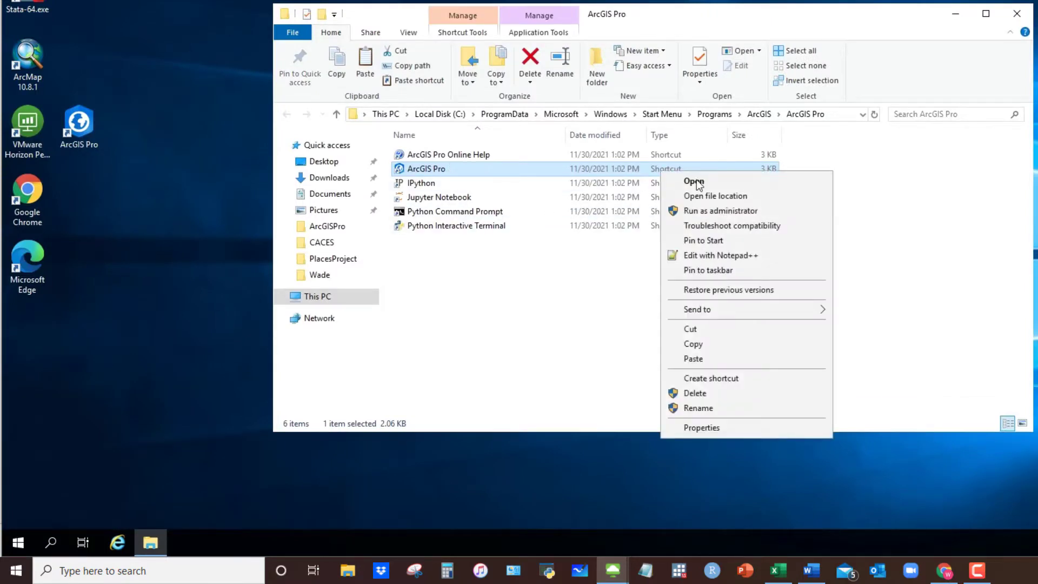
mouse_move(742, 315)
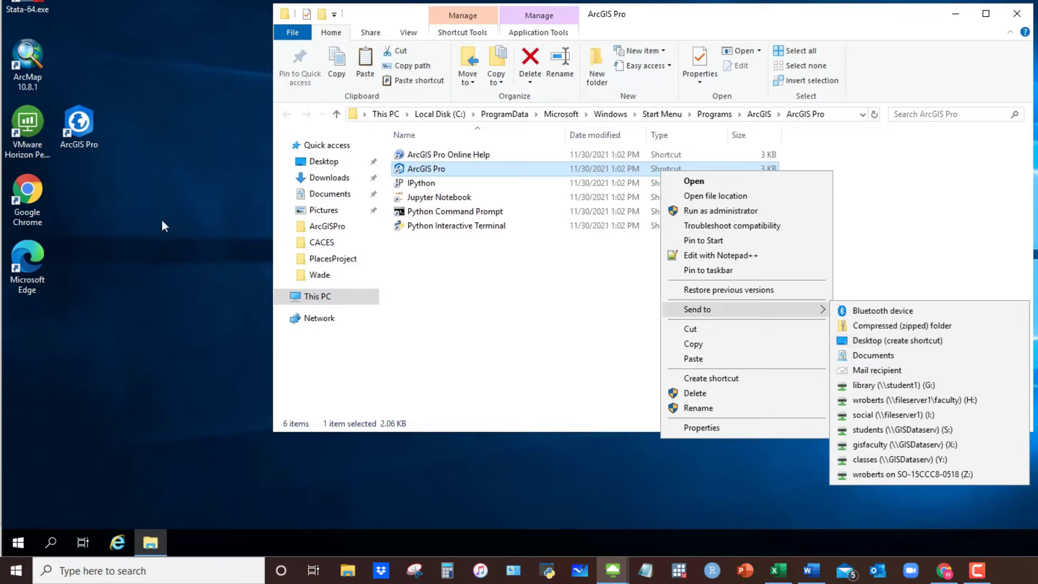
left_click(132, 273)
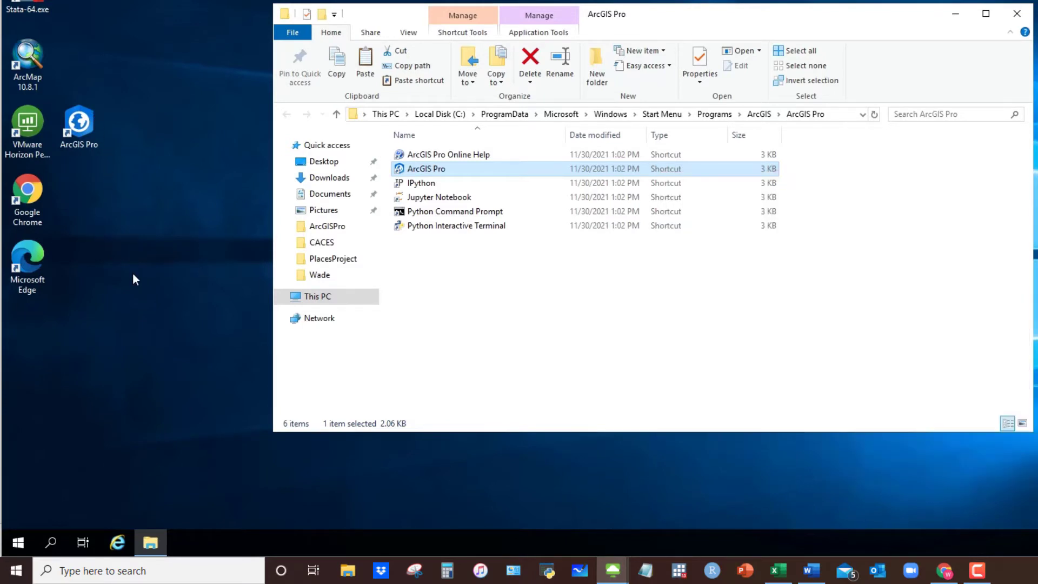
left_click(1016, 14)
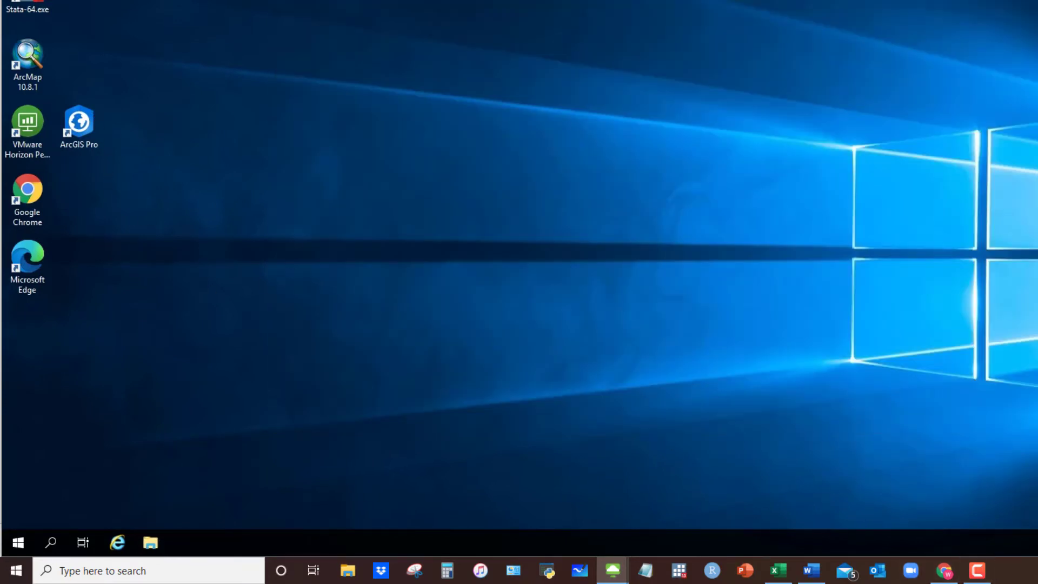